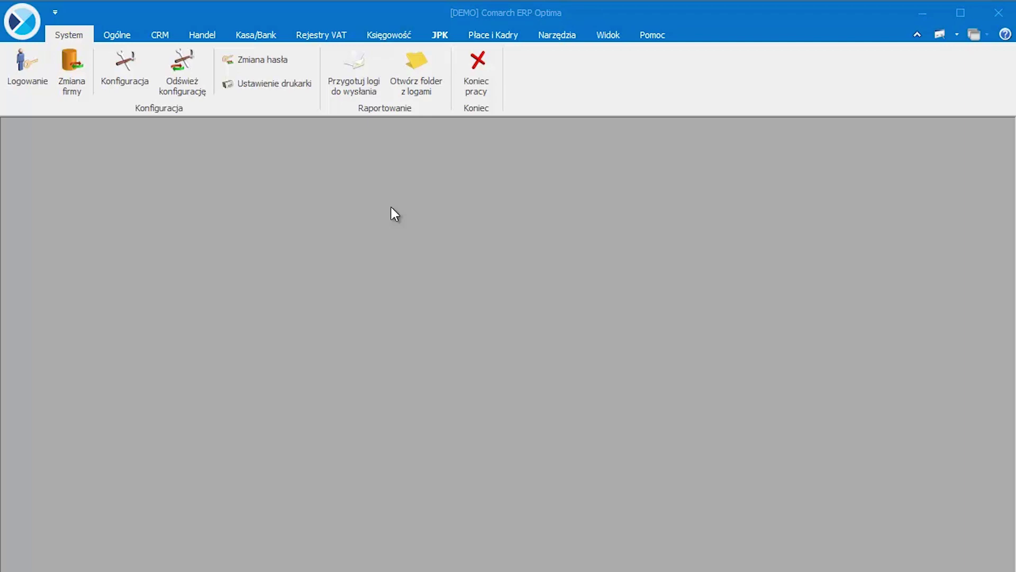
Step: Enable Split payment in the payment settings of contractor ADM and save the contractor record
left_click(126, 33)
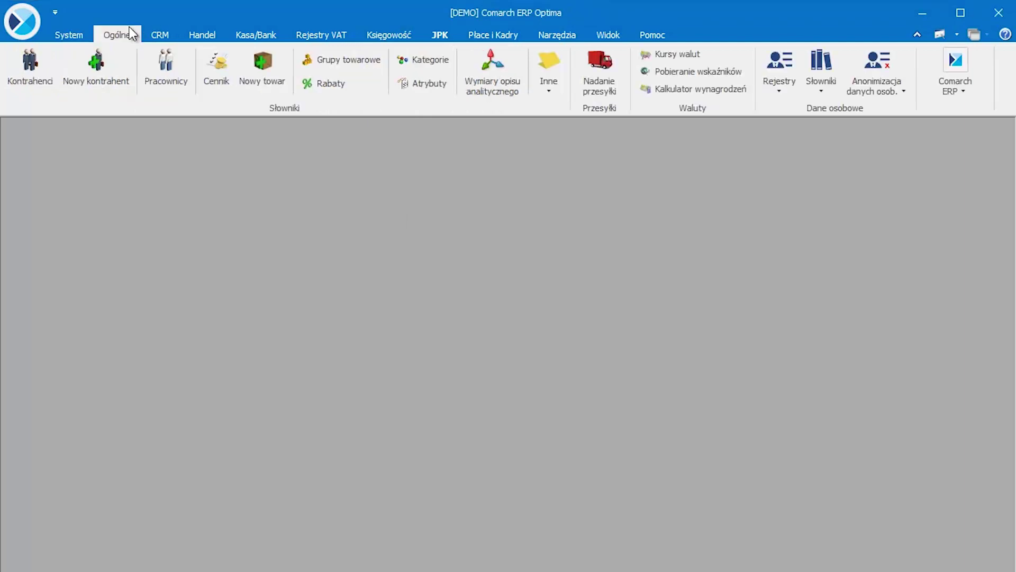
left_click(46, 69)
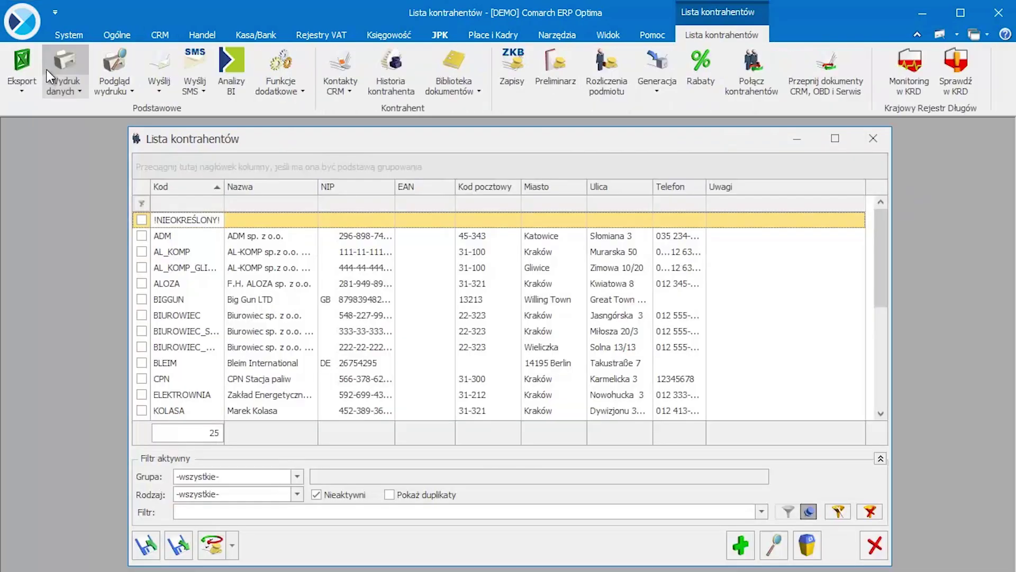
left_click(240, 237)
double_click(241, 238)
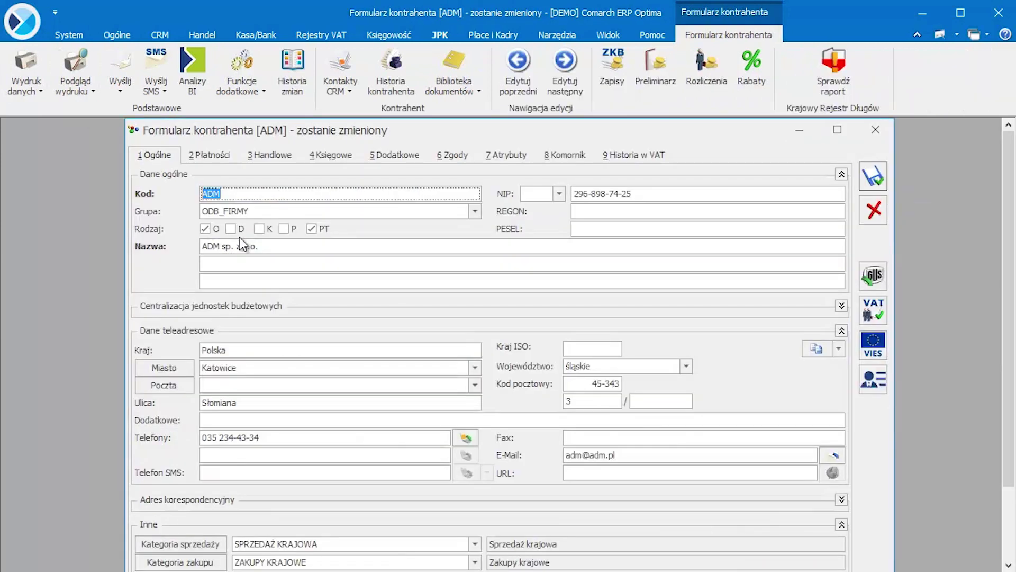
left_click(217, 155)
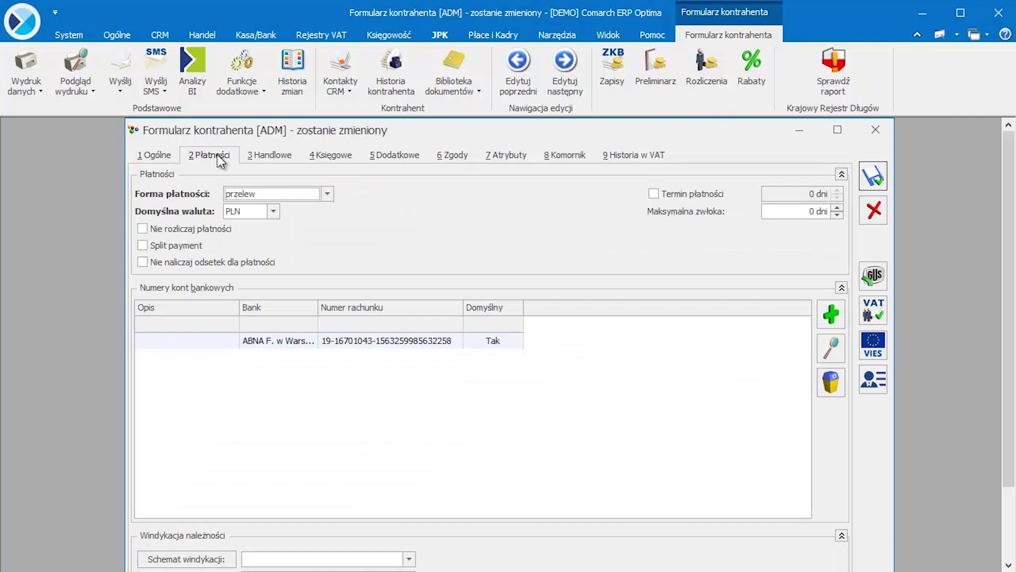
left_click(170, 245)
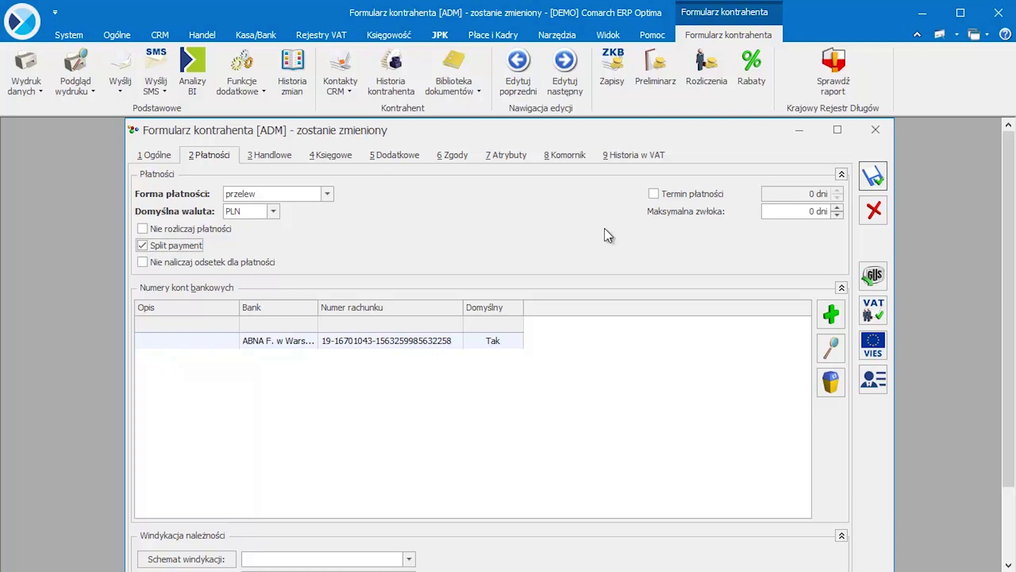
left_click(868, 182)
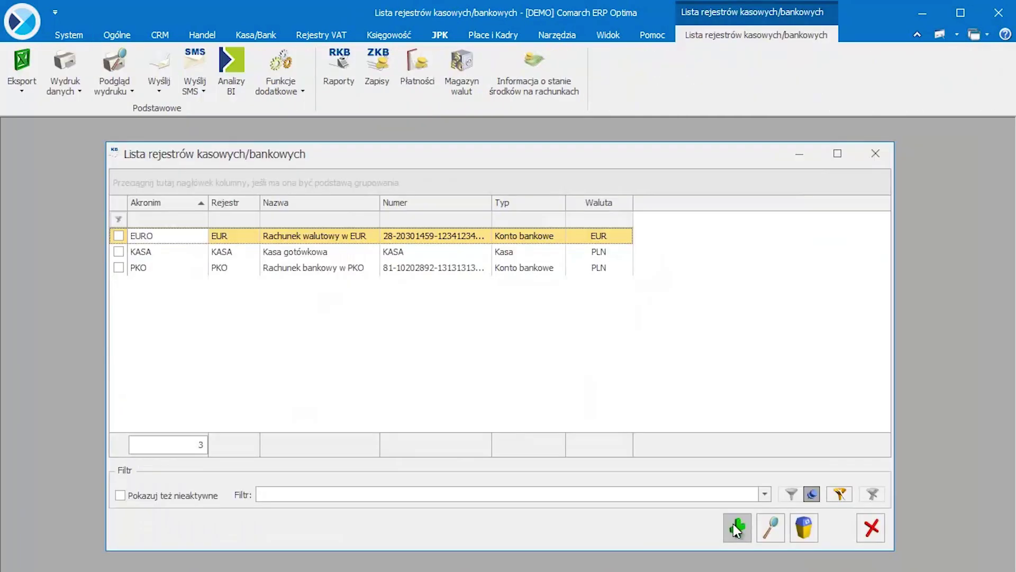
Step: Add a new cash/bank register with acronym PKO_VAT and name "PKO – rachunek dla VAT"
left_click(735, 527)
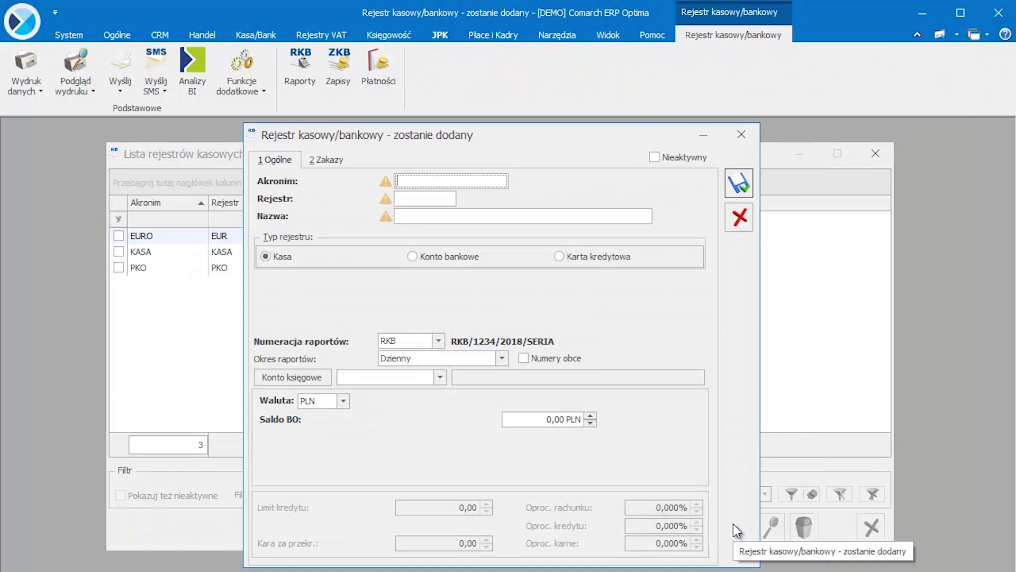
type("PKO_VAT")
key("Tab")
key("Tab")
type("PKO – rachunek dla VAT")
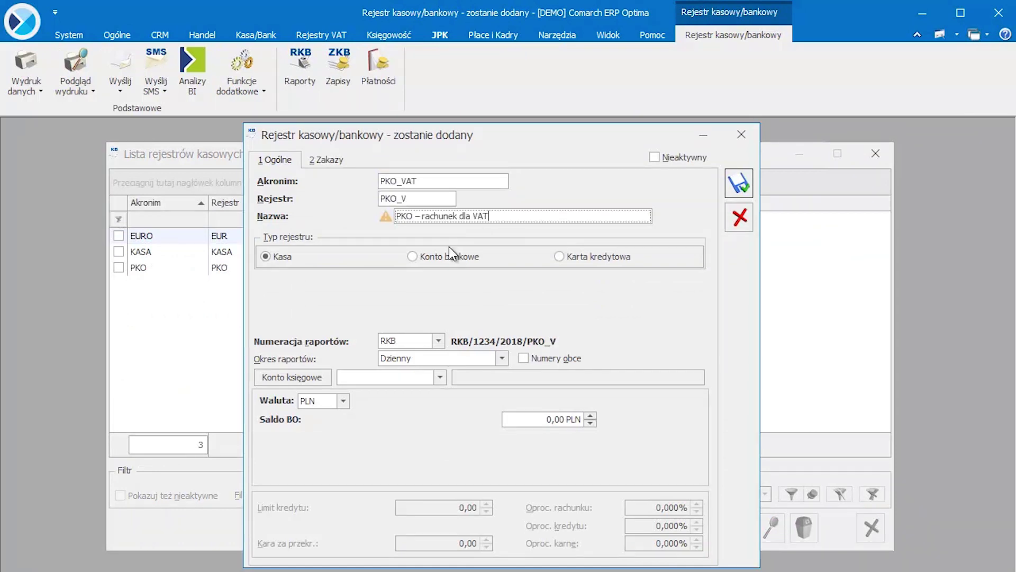
Step: Make the register a bank account at BPKO III O./KRAKÓW, enter its account number, mark it as a split payment VAT account, and save
left_click(433, 257)
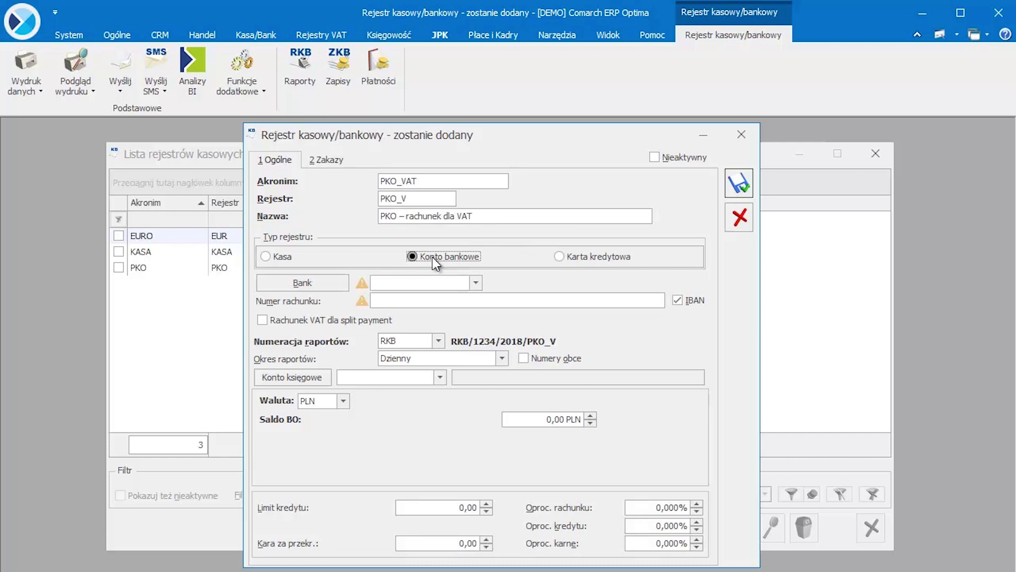
left_click(408, 281)
type("pko")
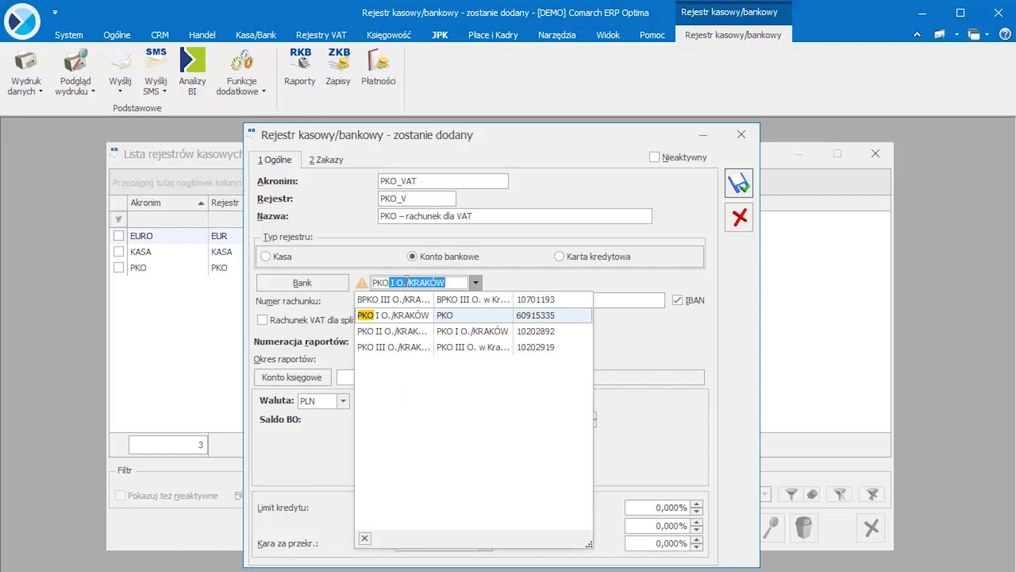
left_click(394, 299)
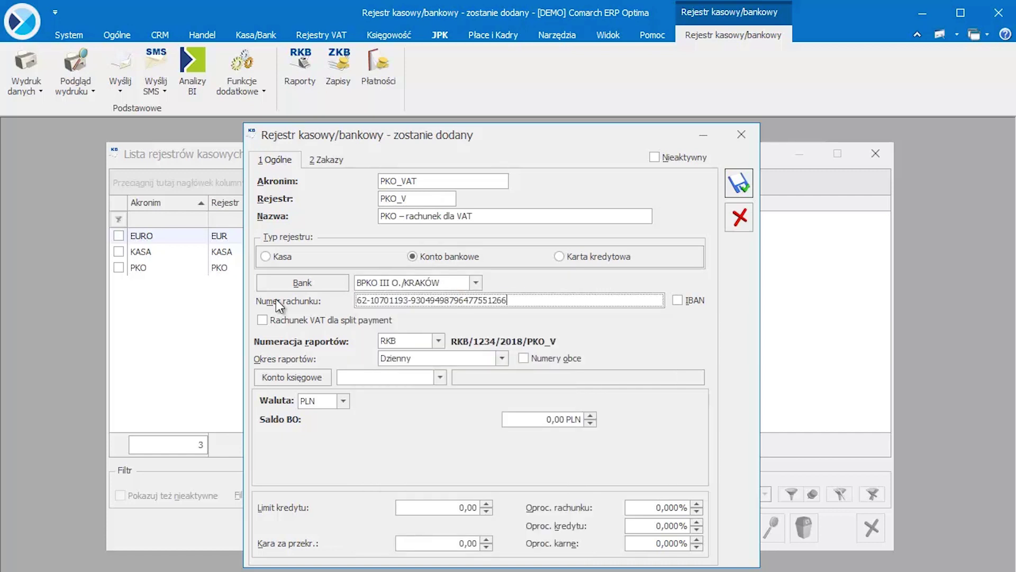
left_click(273, 320)
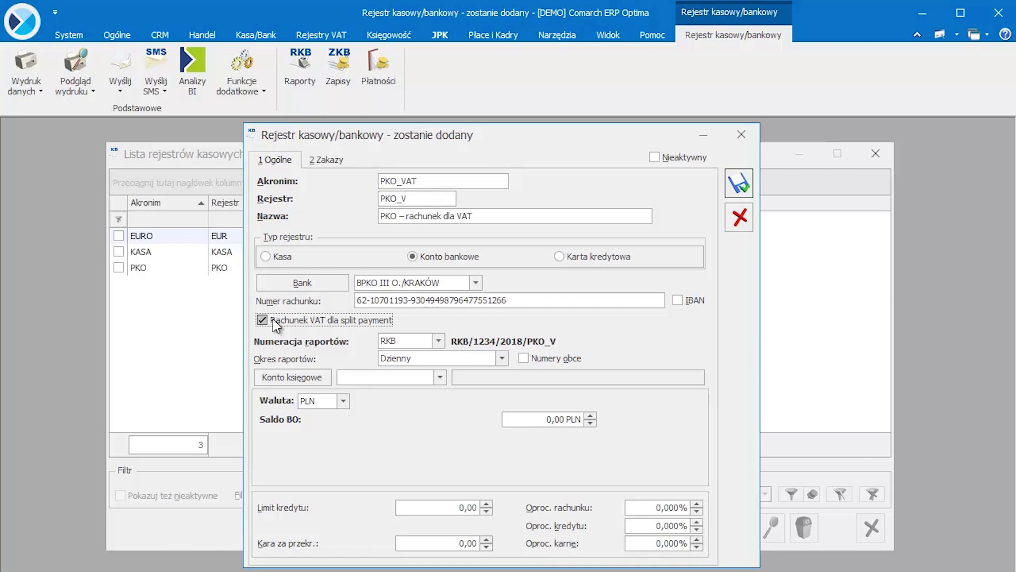
left_click(739, 184)
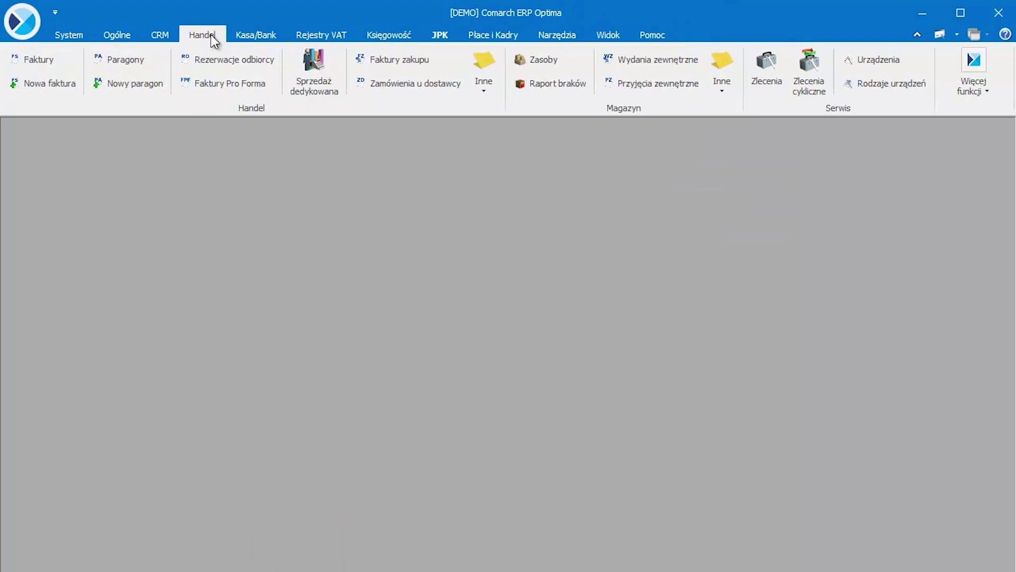
Step: Create a purchase invoice with foreign number FZ/04/07/2018 for contractor ADM
left_click(371, 60)
left_click(803, 528)
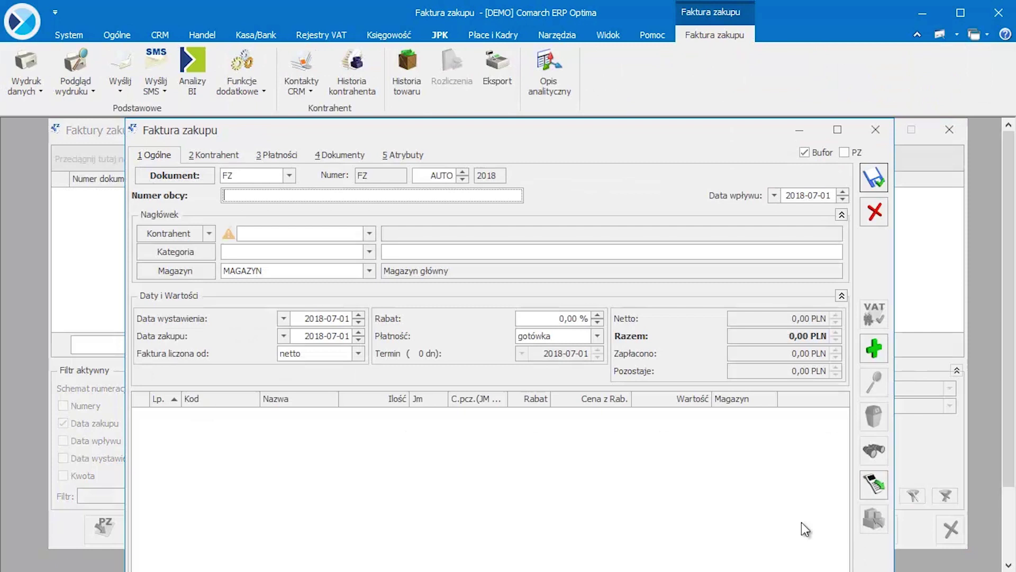
type("FZ/04/07/2018")
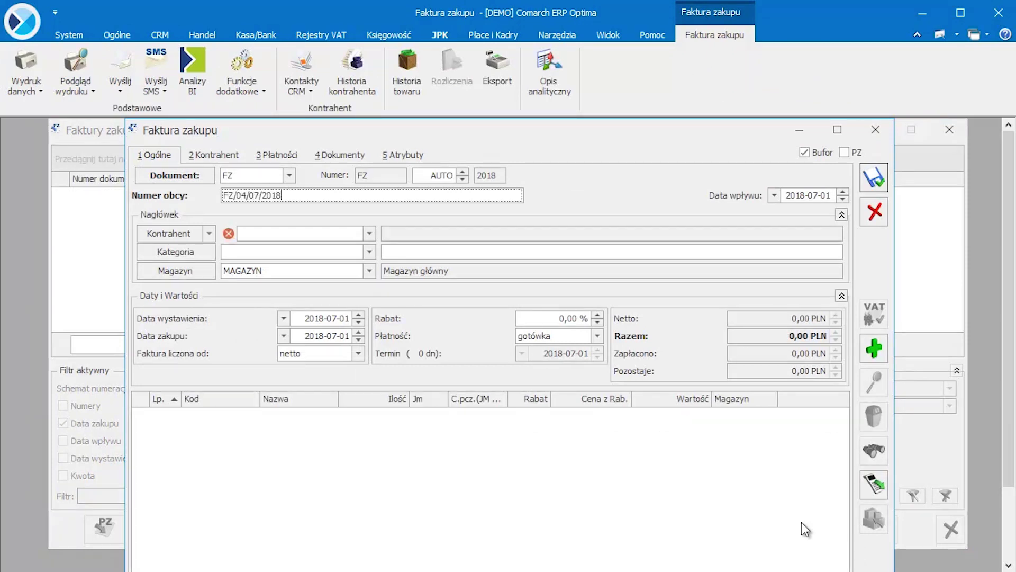
left_click(370, 233)
left_click(342, 266)
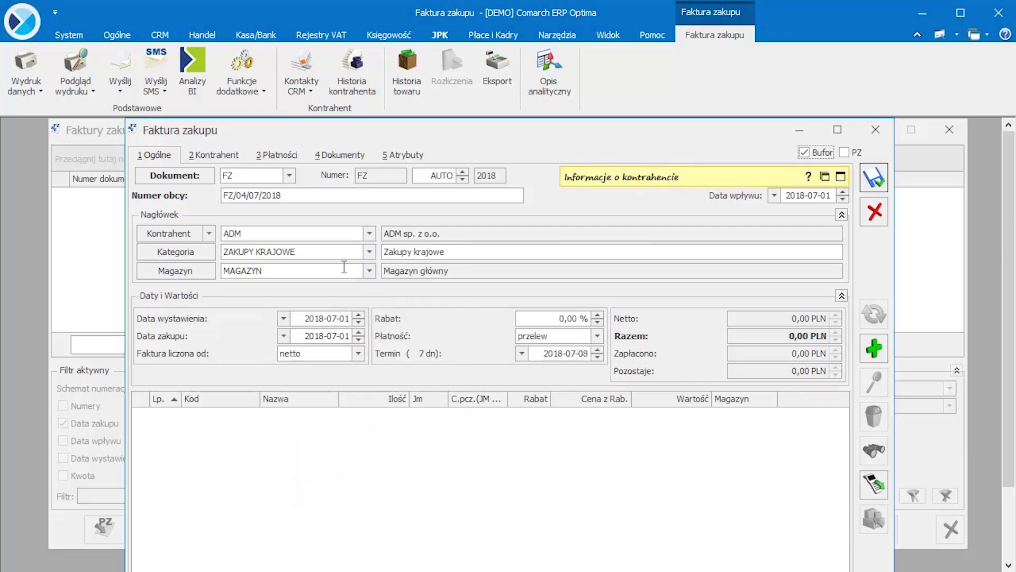
Step: Add the item GRABIE_LIŚCIE to the purchase invoice, take the invoice out of the buffer and save it
left_click(874, 348)
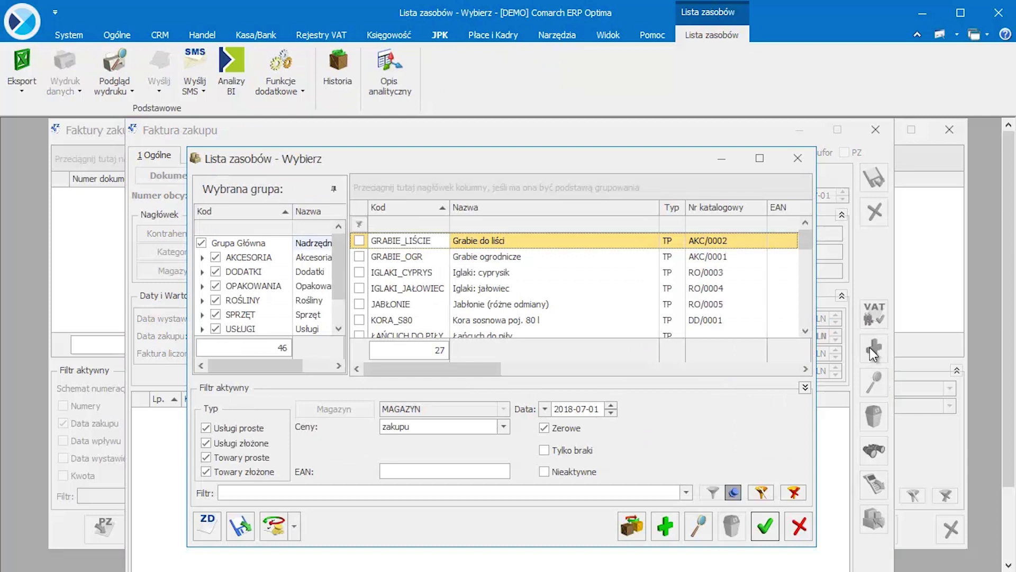
left_click(765, 526)
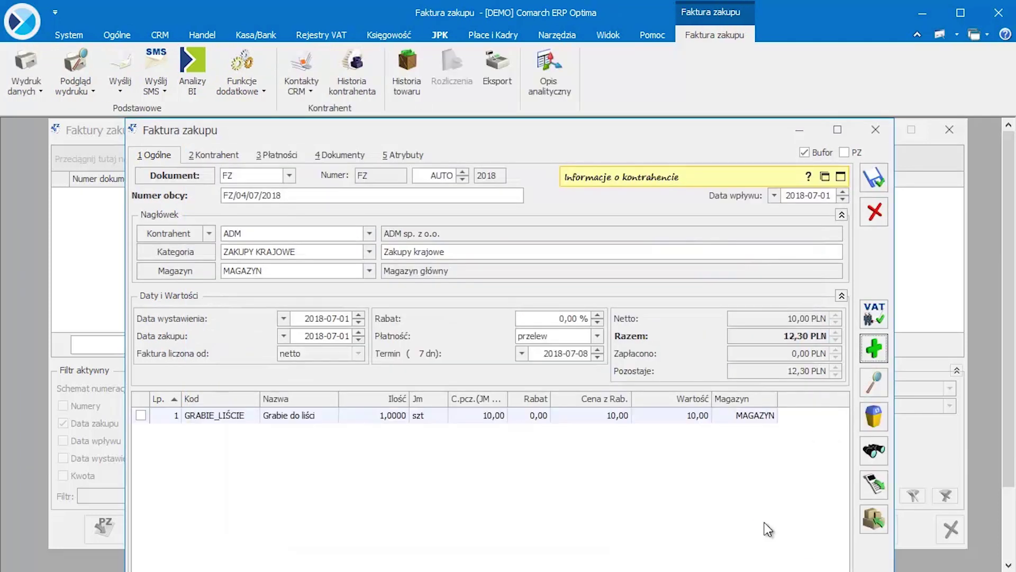
left_click(805, 152)
left_click(875, 178)
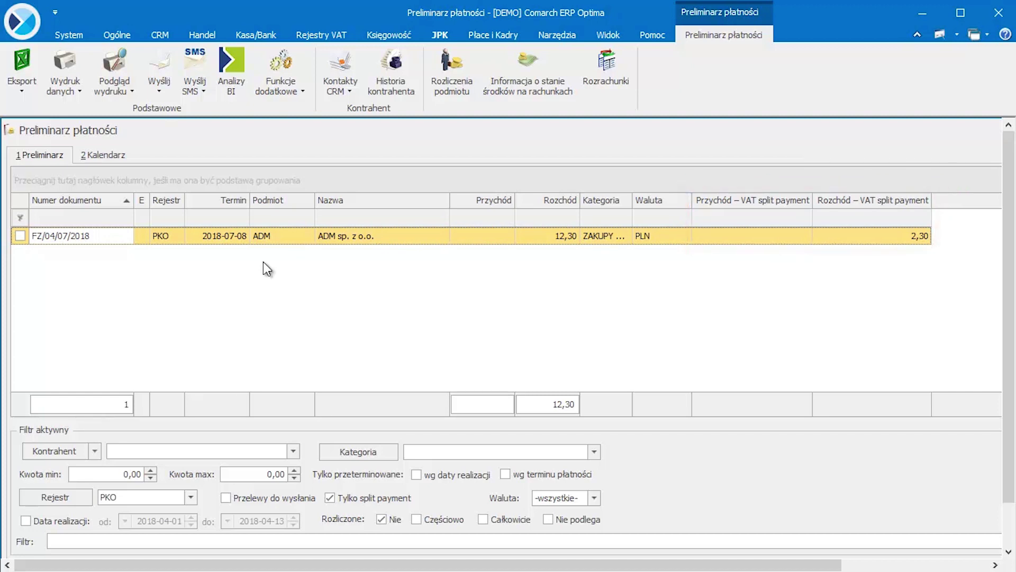
Step: Check the ADM payment in the payment schedule and start its transfer export with the exchange format Elixir-0 BPH (standardowy)
double_click(274, 236)
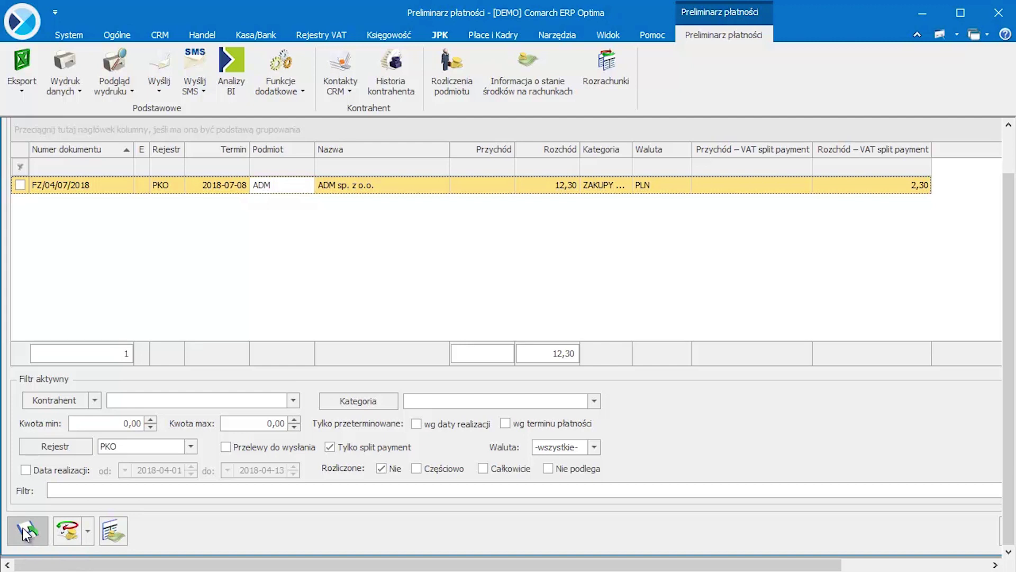
left_click(25, 531)
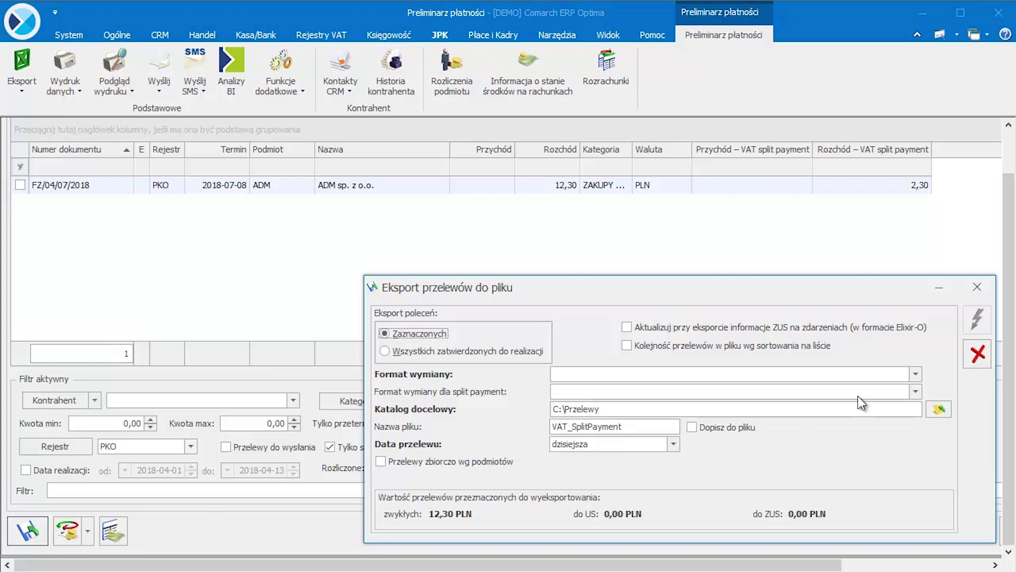
left_click(916, 374)
scroll(708, 437, "down", 3)
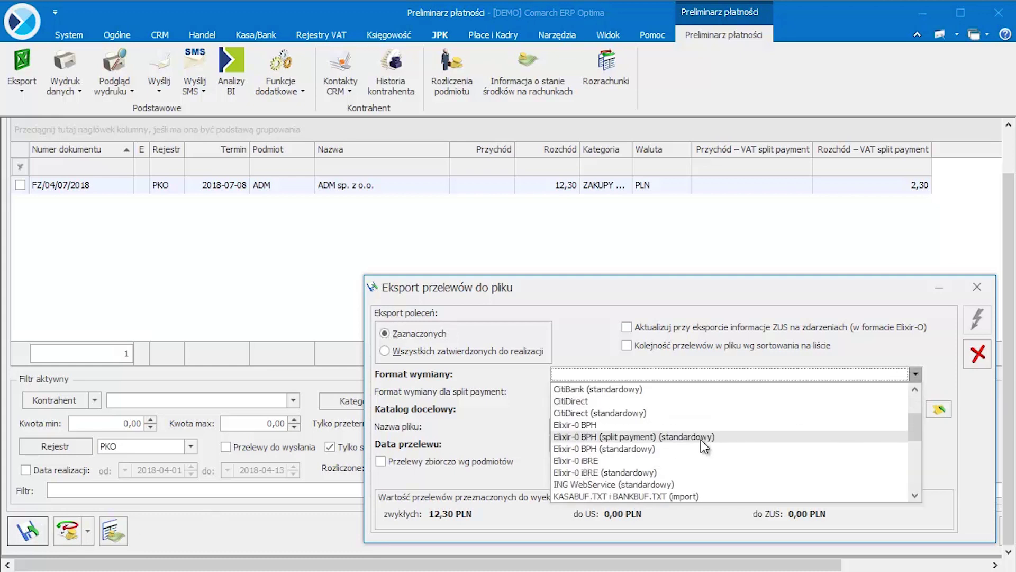
left_click(634, 413)
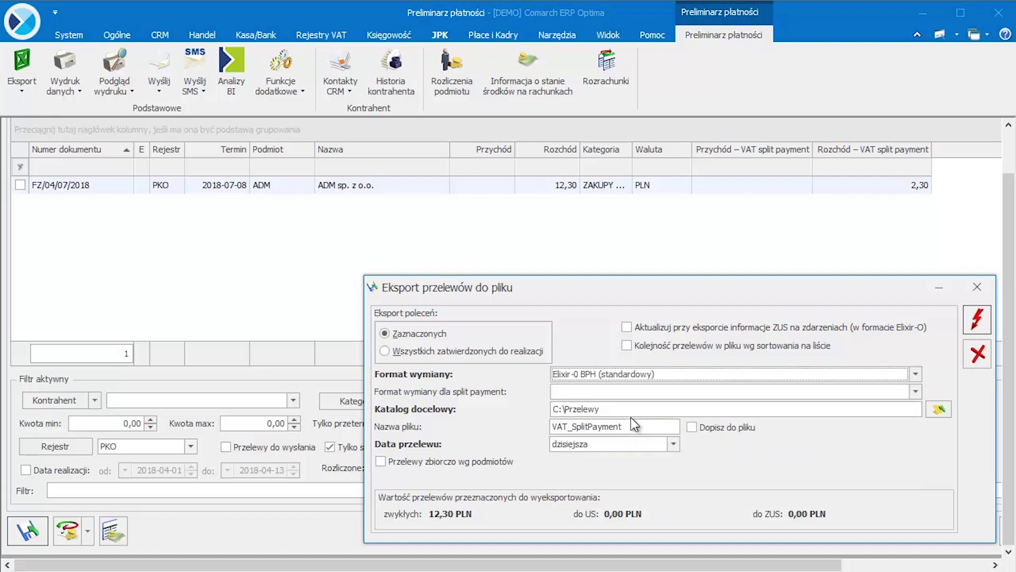
Step: Set the split payment exchange format to Elixir-0 BPH (split payment) (standardowy) and run the transfer export
left_click(900, 390)
scroll(655, 459, "down", 4)
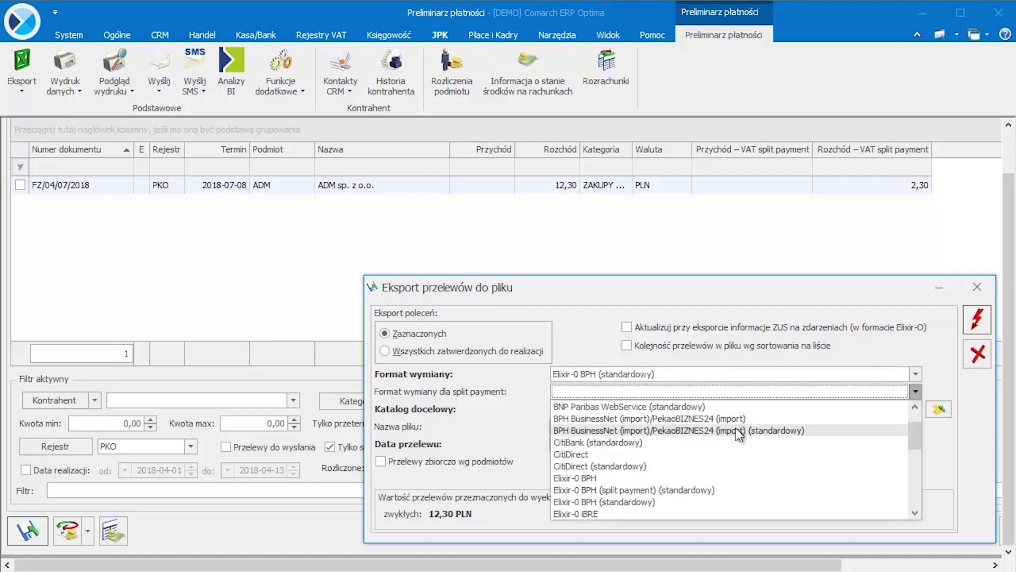
left_click(655, 457)
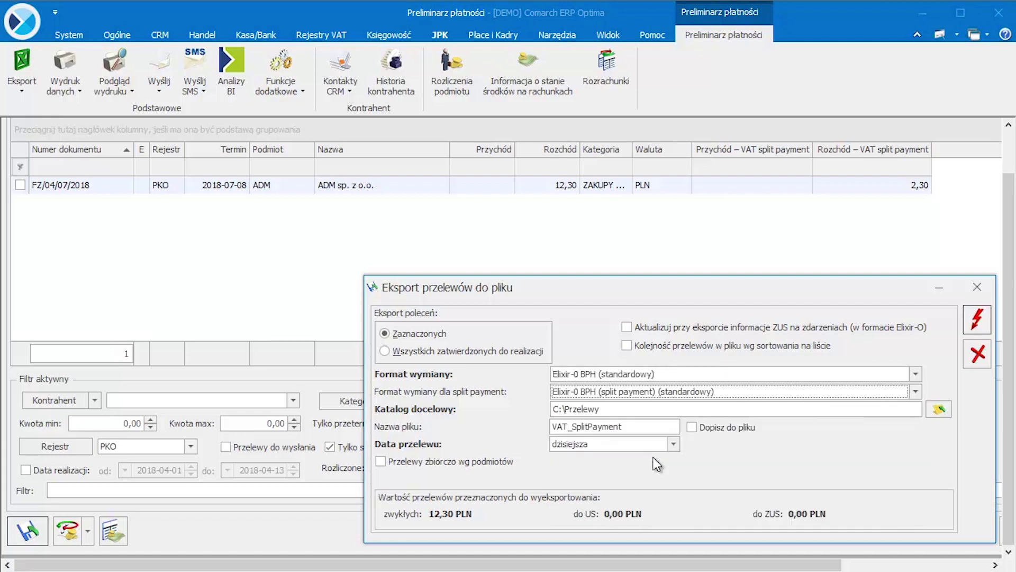
left_click(977, 319)
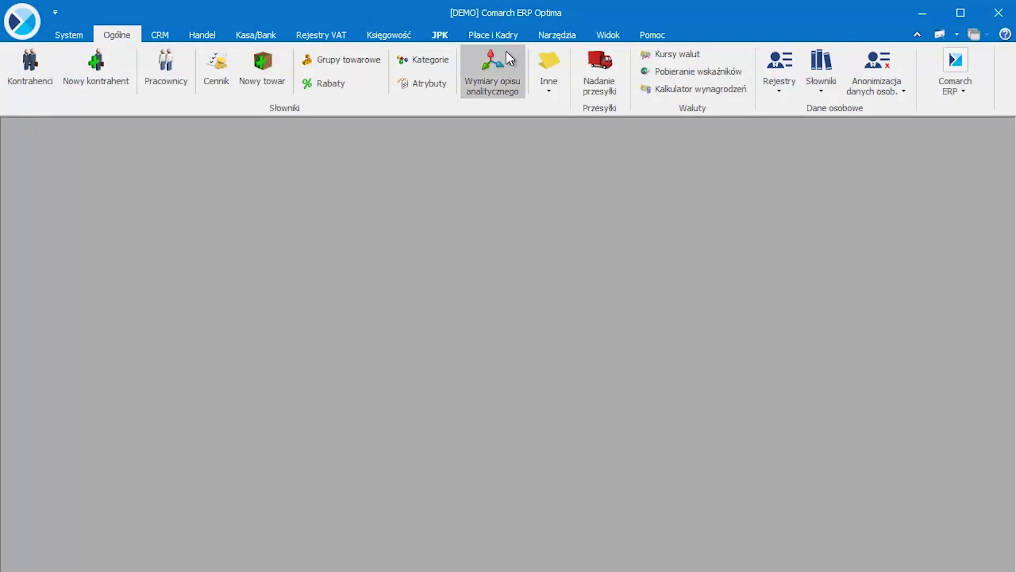
Step: Start a new position in the non-standard Elixir-0 BPH transfer format and browse the available field names to the Split payment entries
left_click(547, 70)
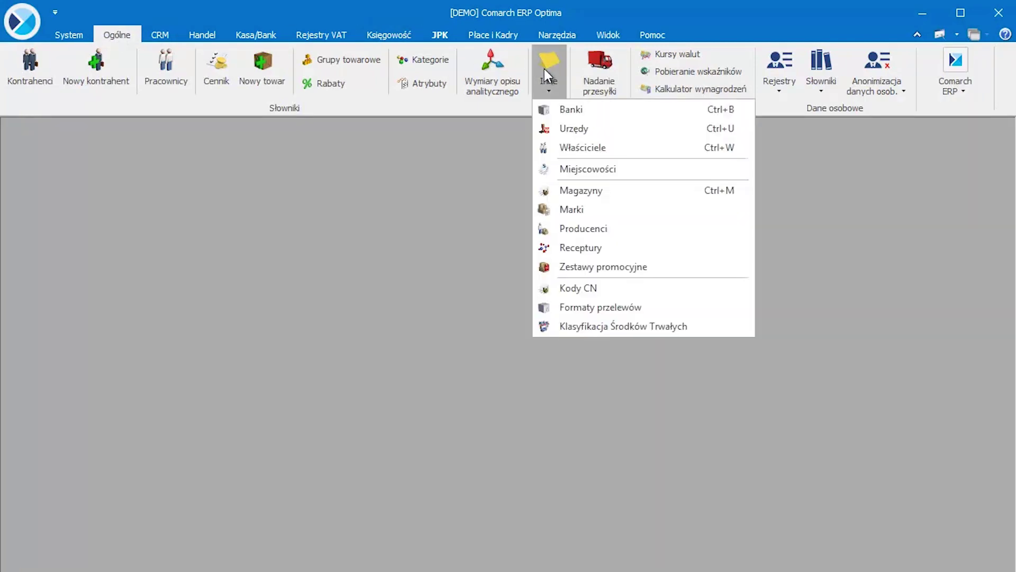
left_click(558, 306)
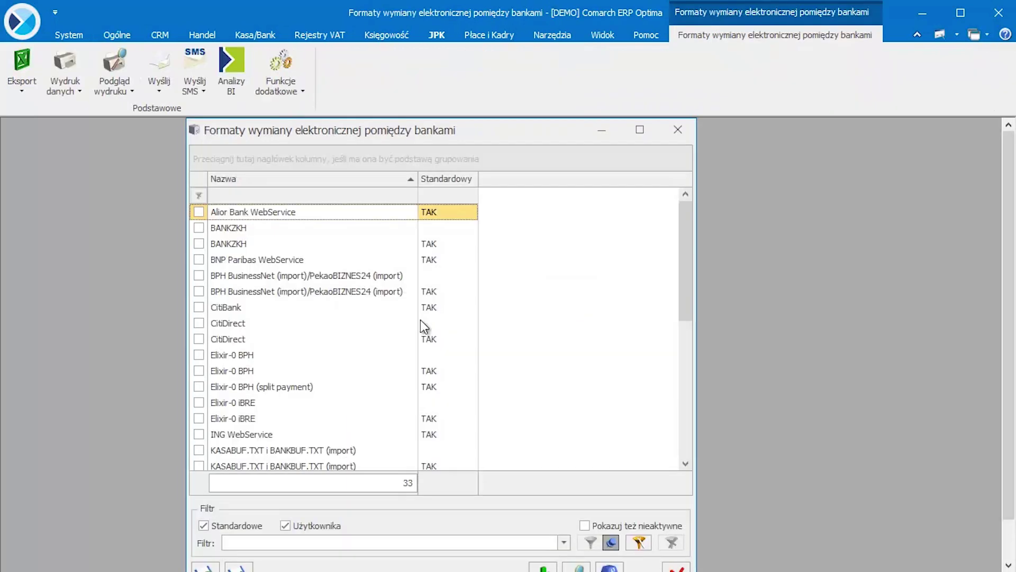
double_click(276, 355)
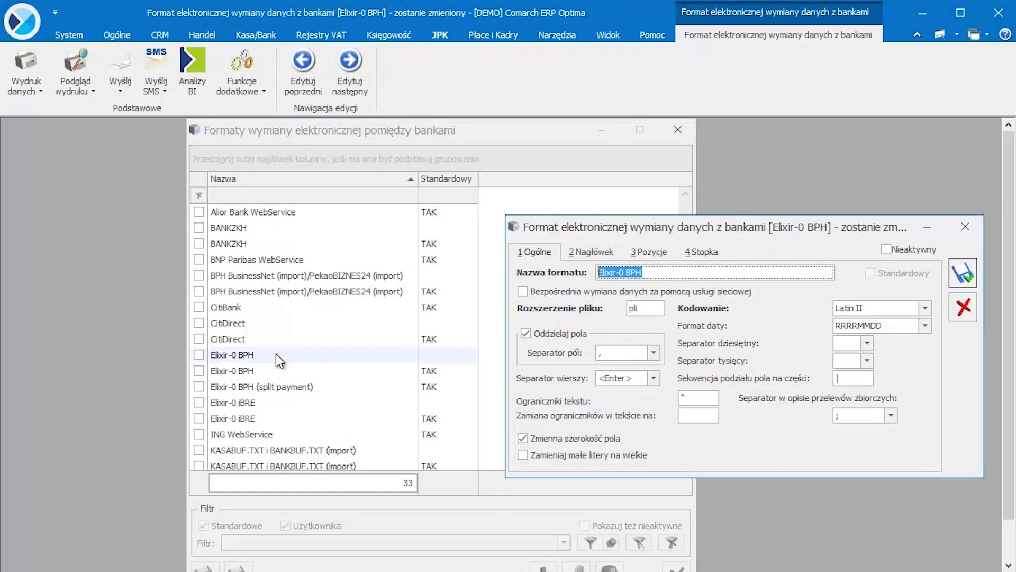
left_click(644, 254)
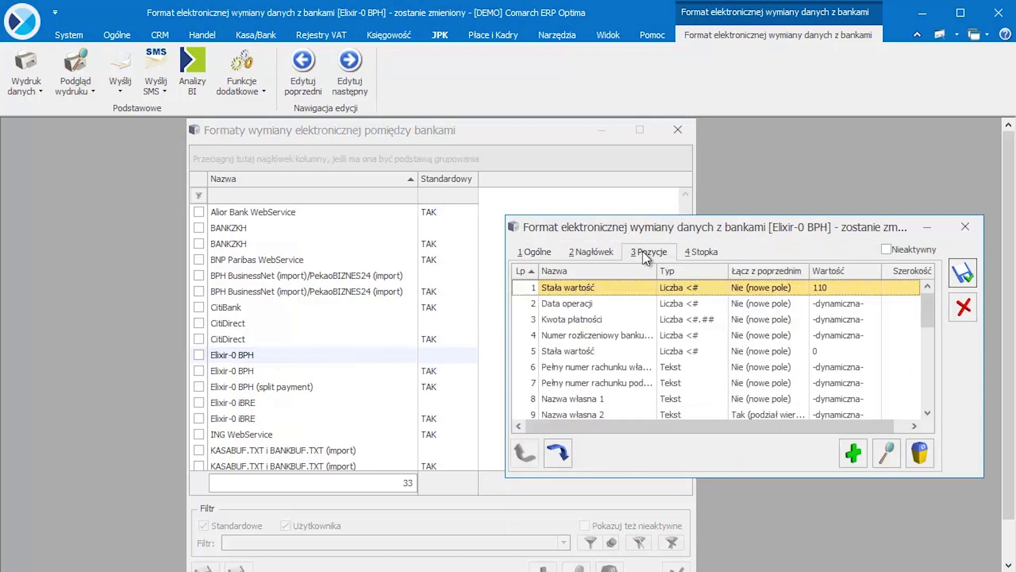
left_click(852, 451)
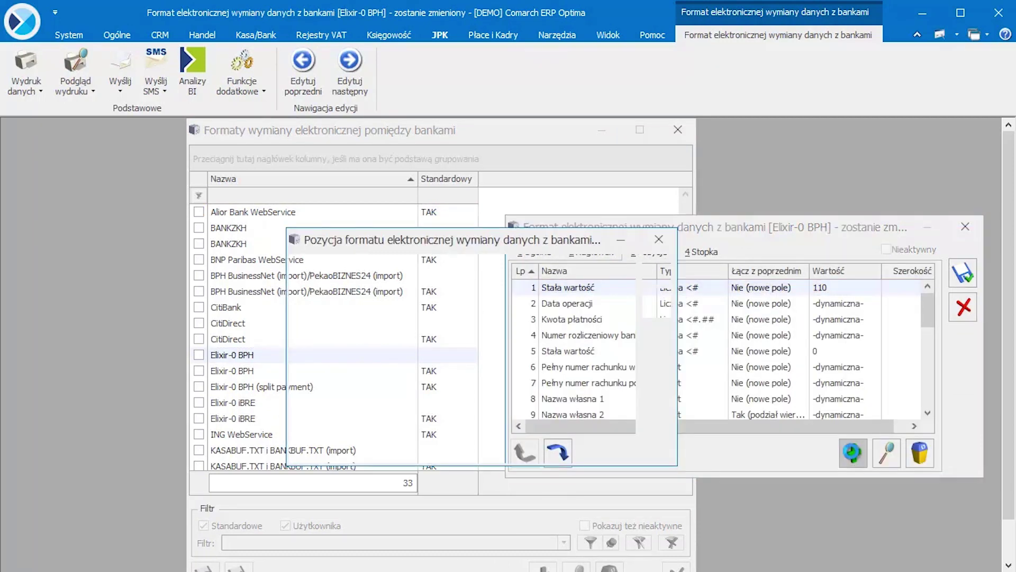
left_click(624, 268)
left_click_drag(621, 299, 623, 374)
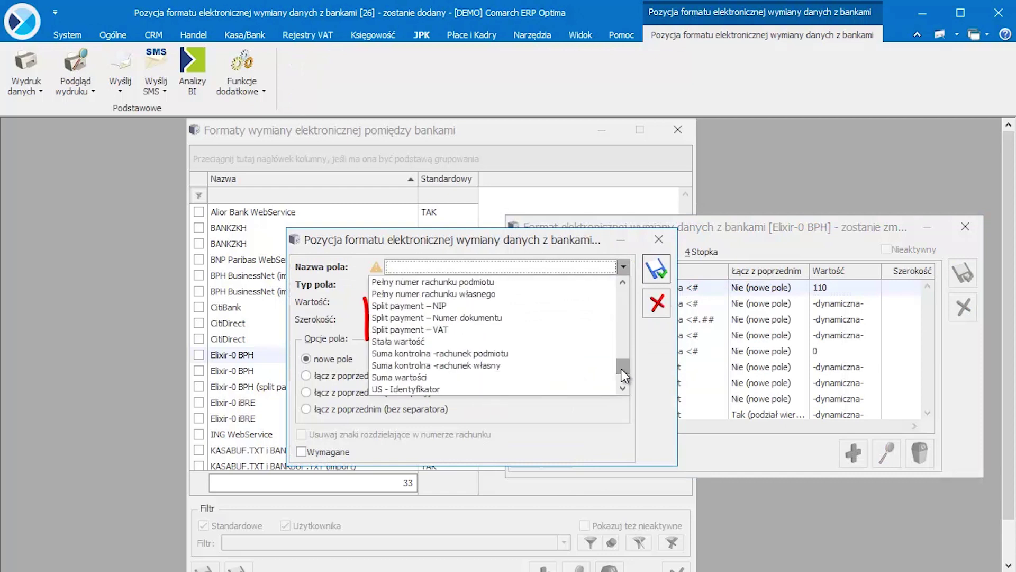